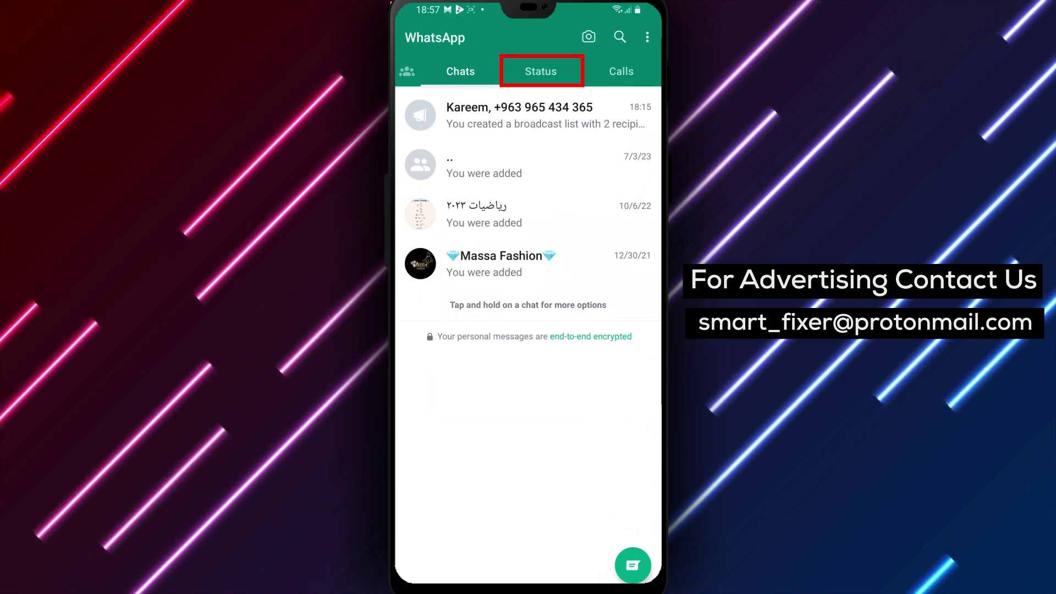
# Open the Status tab and start a new status from My status.
pyautogui.click(540, 71)
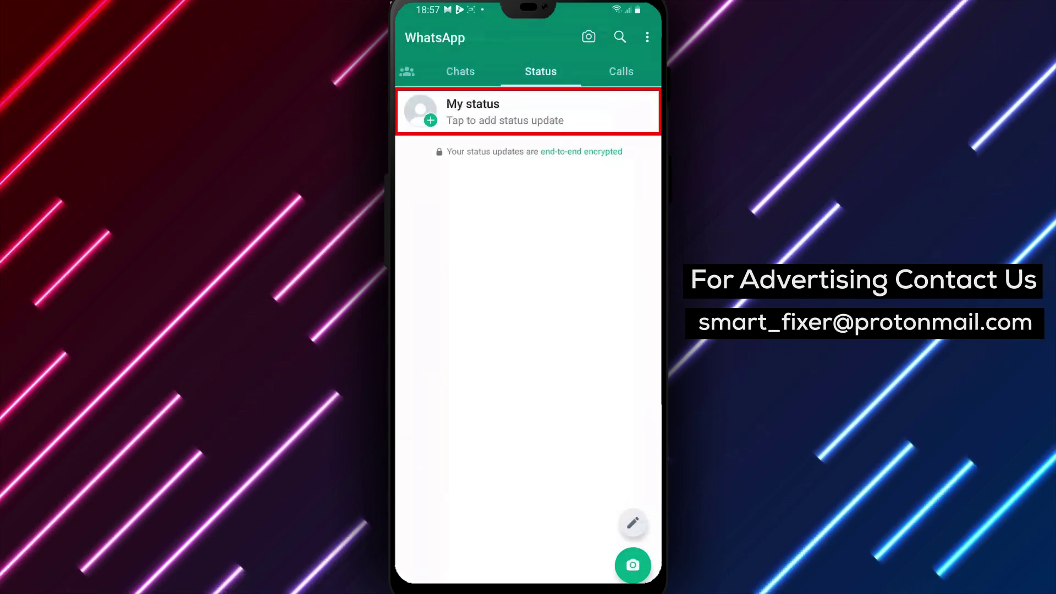
pyautogui.click(528, 112)
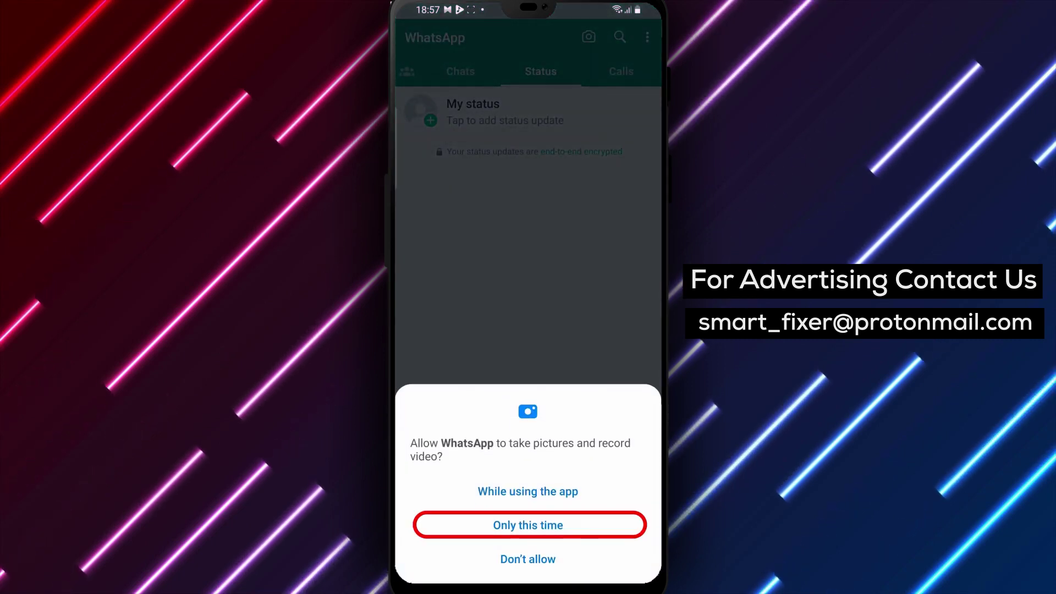
# Allow camera access only this time.
pyautogui.click(528, 525)
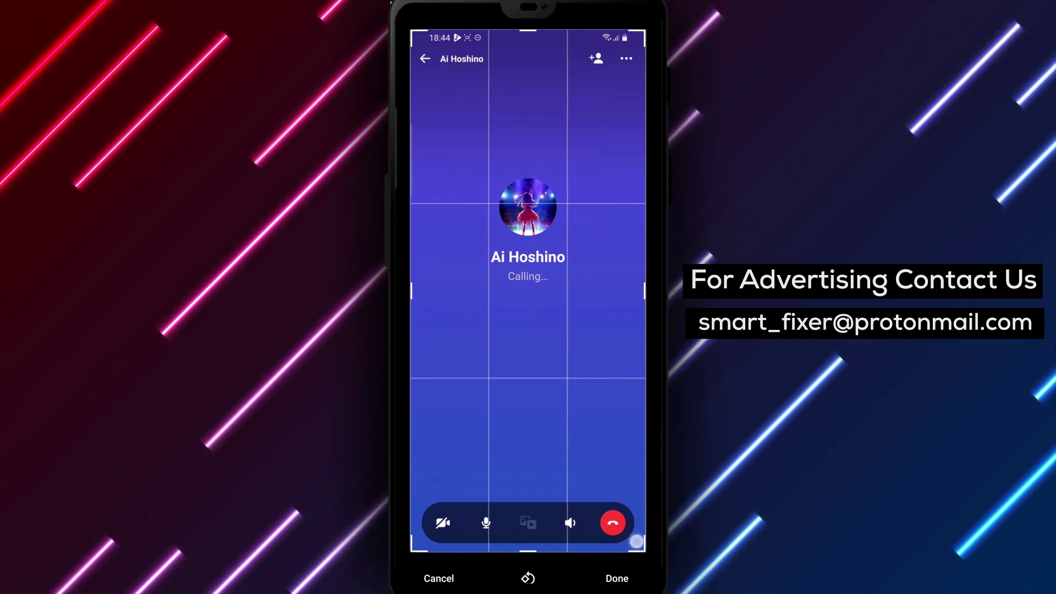
# Crop the screenshot to its top portion, trim the left edge, and rotate it a quarter turn.
pyautogui.moveTo(636, 542); pyautogui.dragTo(642, 360)
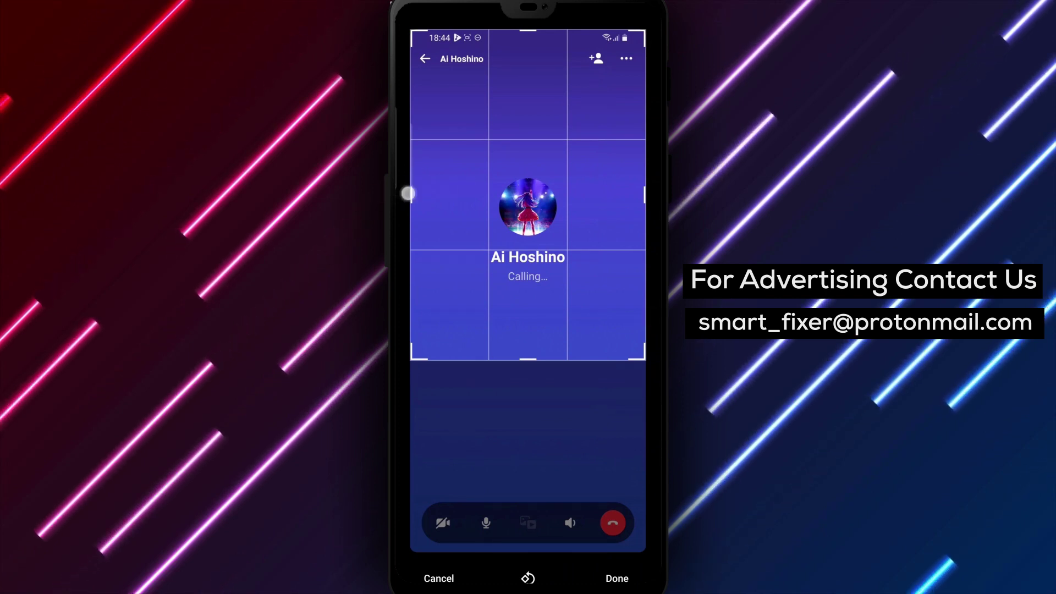
pyautogui.moveTo(408, 195); pyautogui.dragTo(416, 197)
pyautogui.click(528, 578)
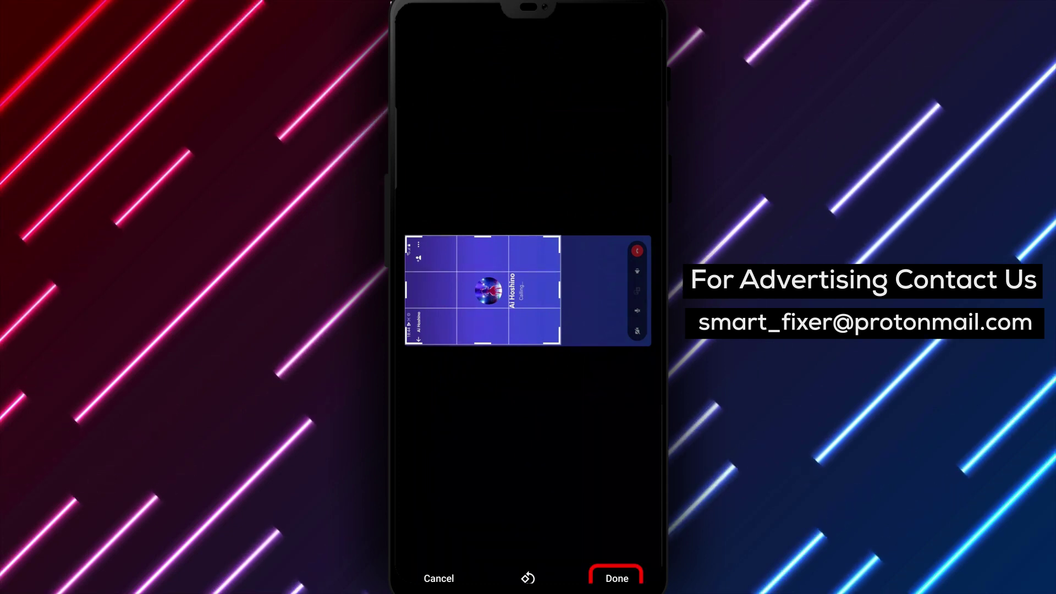
# Confirm the cropped, rotated picture with Done.
pyautogui.click(618, 578)
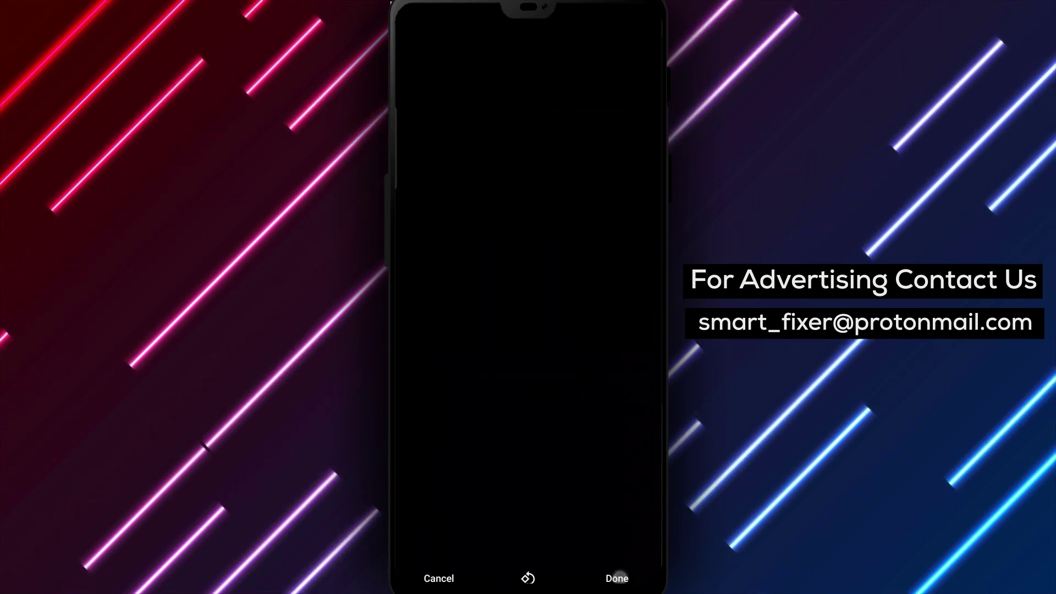